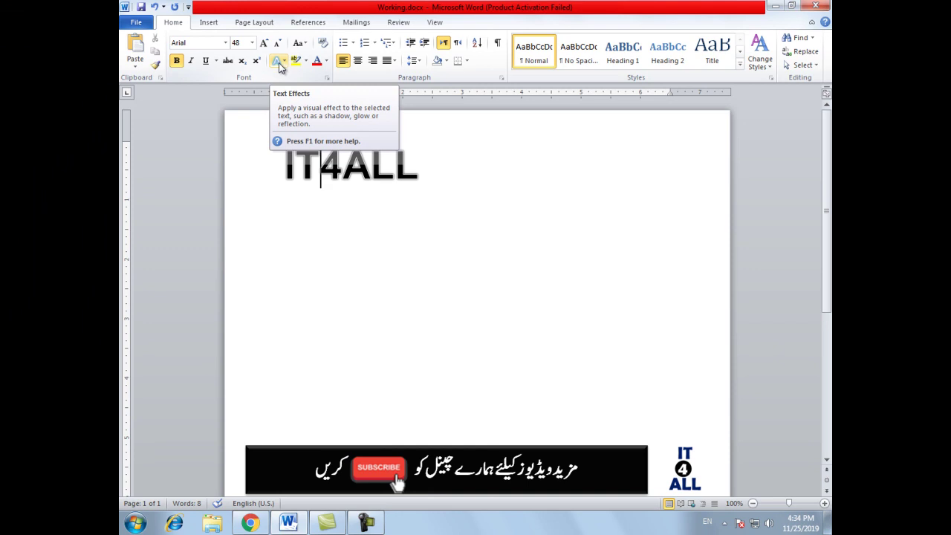
Apply the grey gradient style from the Text Effects gallery to IT4ALL
{"action": "left_click", "coordinate": [280, 66]}
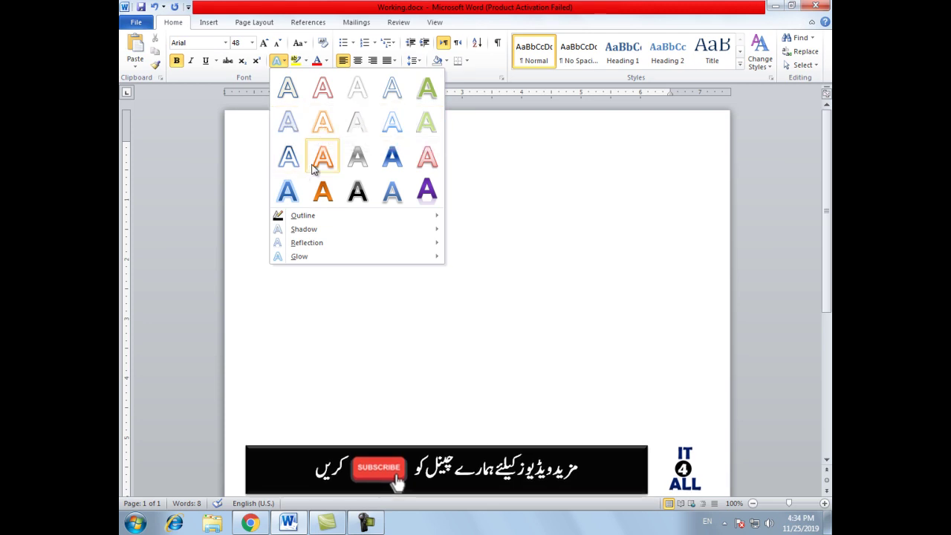
{"action": "left_click", "coordinate": [352, 169]}
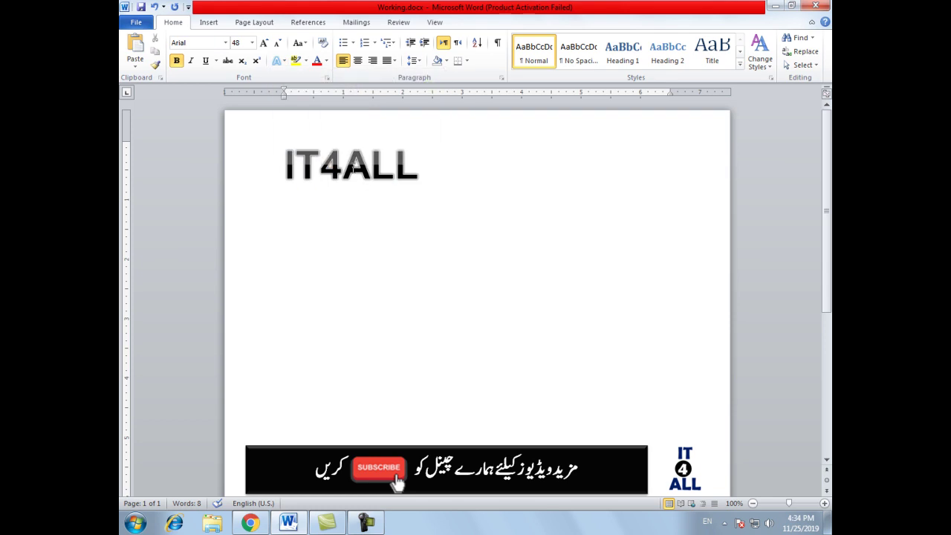
Right-align the IT4ALL heading and apply the orange outlined text effect
{"action": "left_click", "coordinate": [373, 61]}
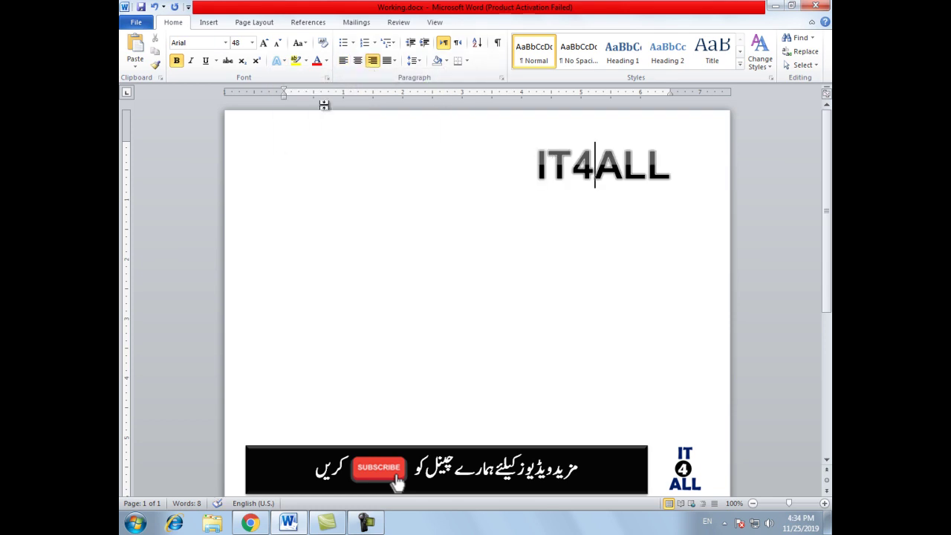
{"action": "left_click_drag", "start_coordinate": [535, 152], "coordinate": [668, 171]}
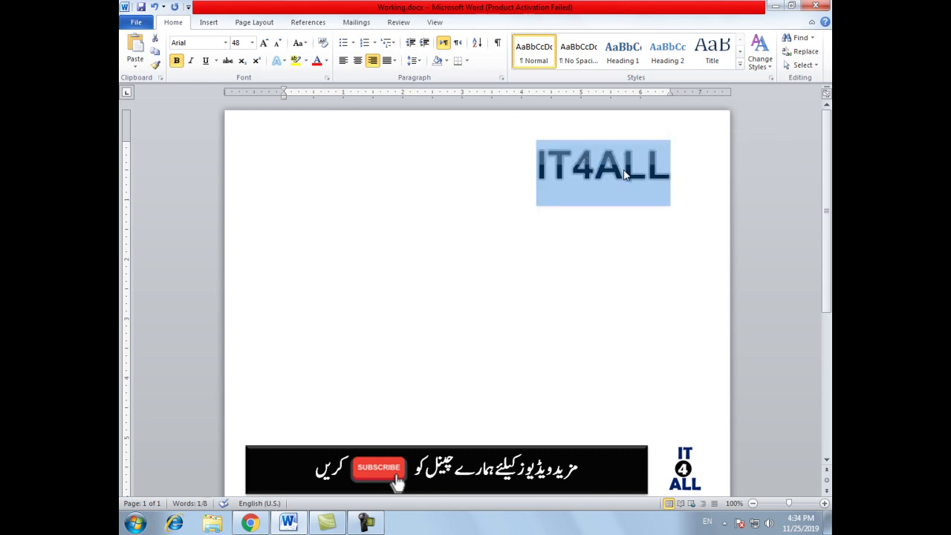
{"action": "left_click", "coordinate": [277, 63]}
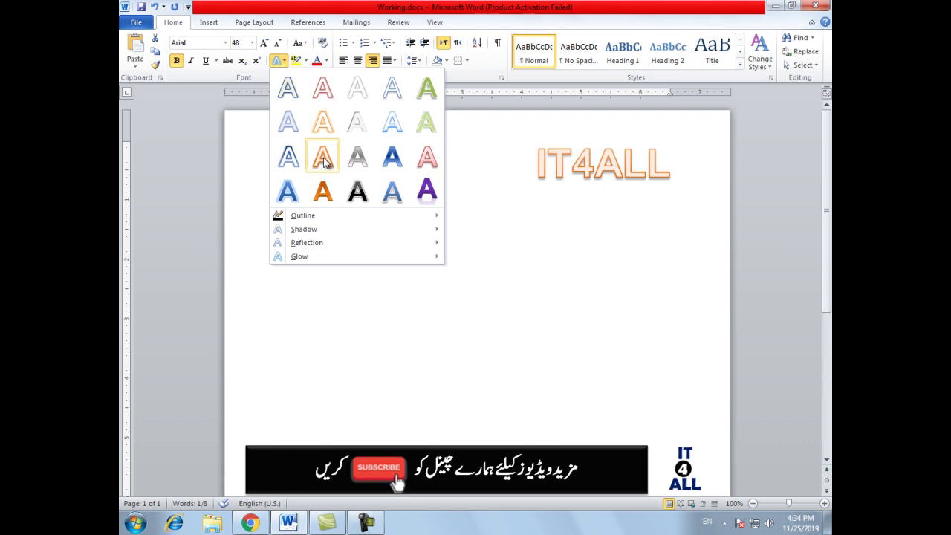
{"action": "left_click", "coordinate": [357, 157]}
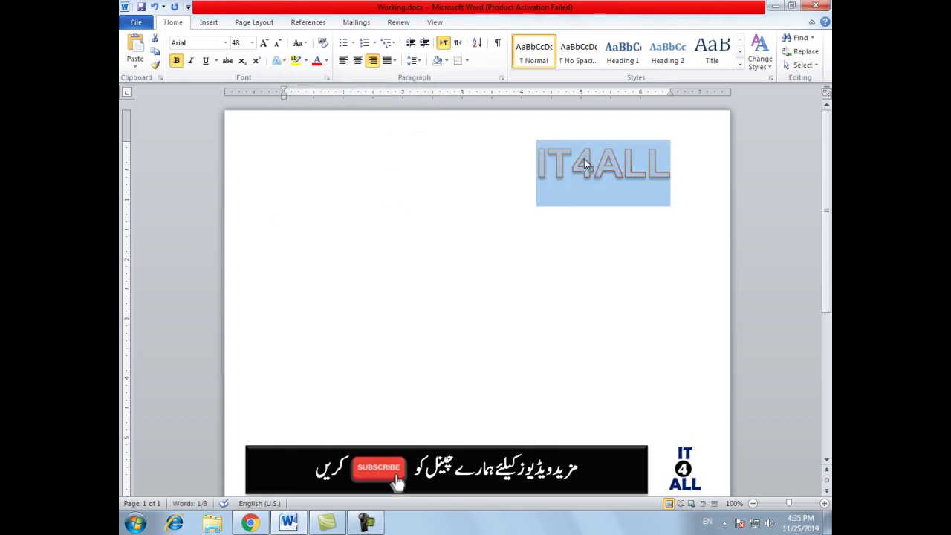
Undo the stray letters 'ddkdkdk' typed after the heading
{"action": "left_click", "coordinate": [667, 170]}
{"action": "type", "text": "ddkdkdk"}
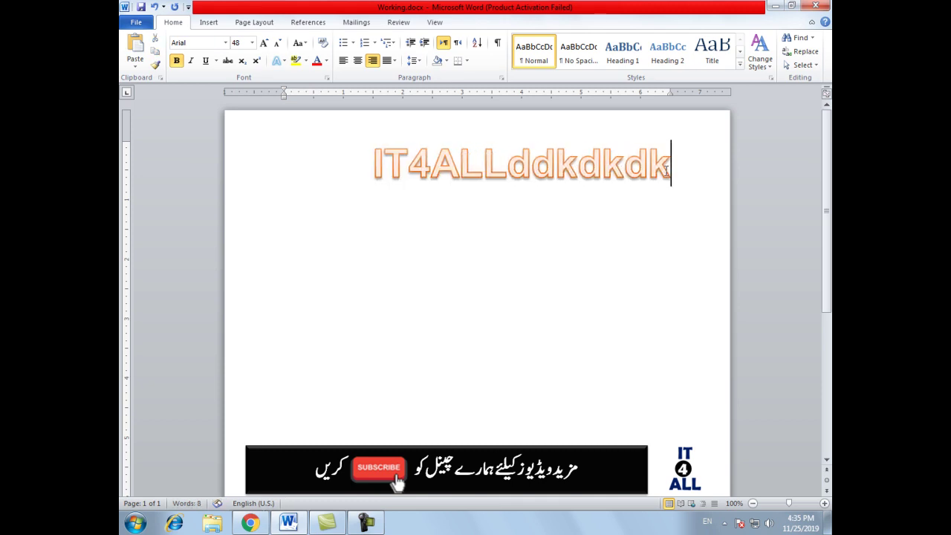
{"action": "key", "text": "ctrl+z"}
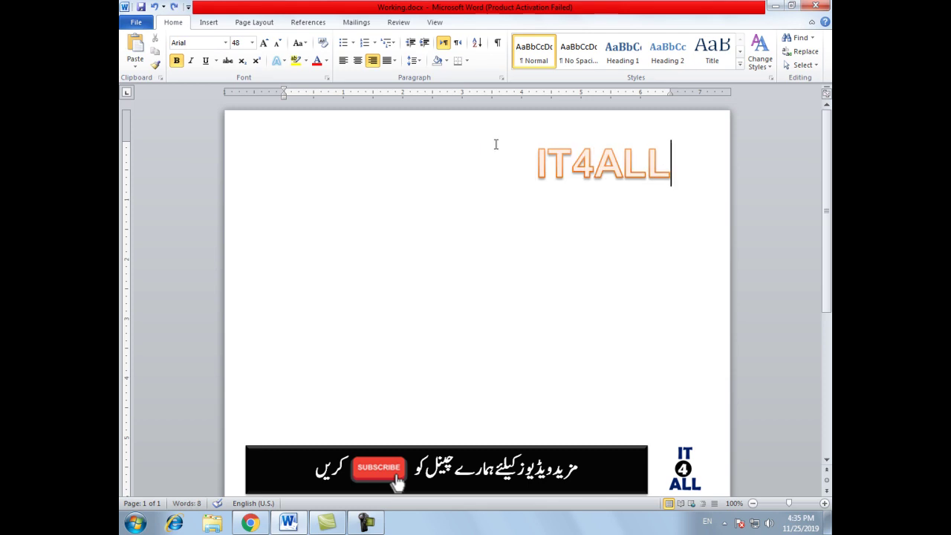
Apply the blue gradient style, first in the gallery's bottom row, to IT4ALL
{"action": "left_click_drag", "start_coordinate": [537, 163], "coordinate": [676, 174]}
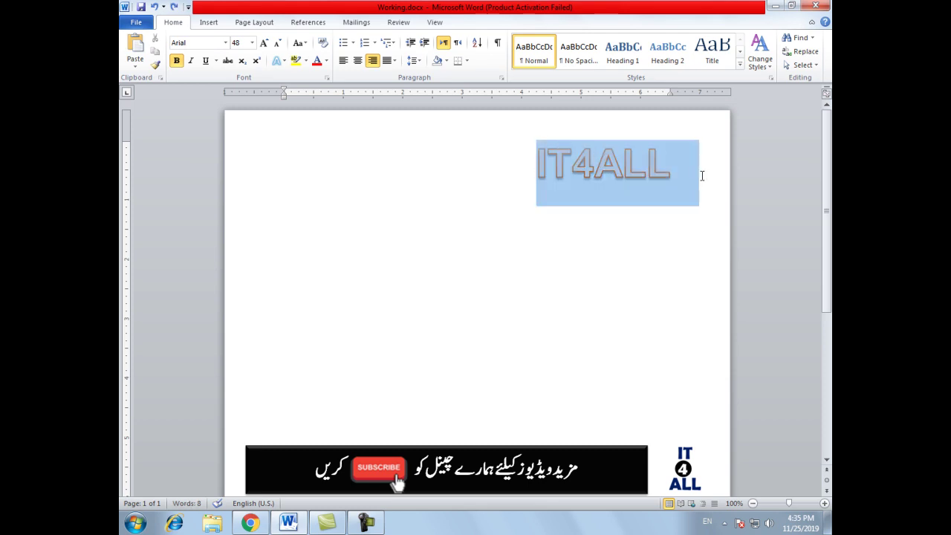
{"action": "left_click", "coordinate": [285, 63]}
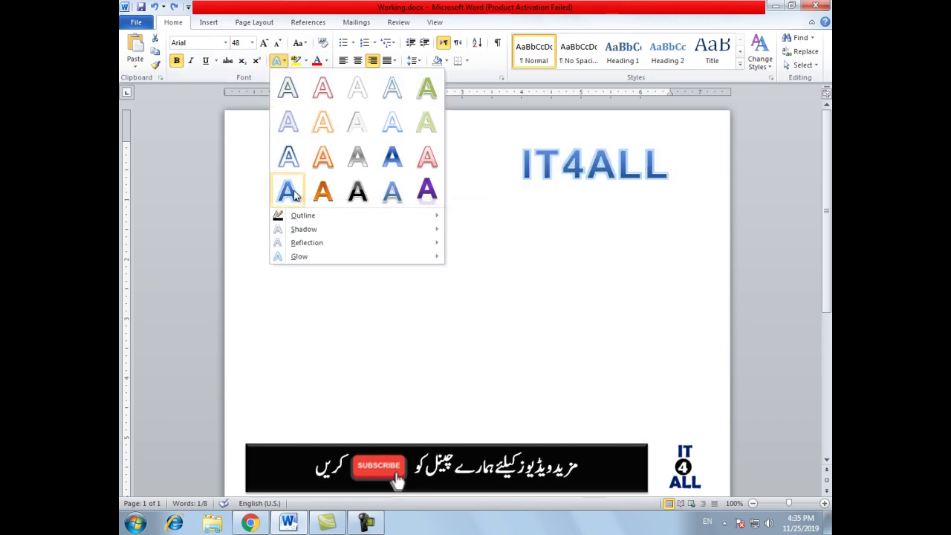
{"action": "left_click", "coordinate": [288, 191]}
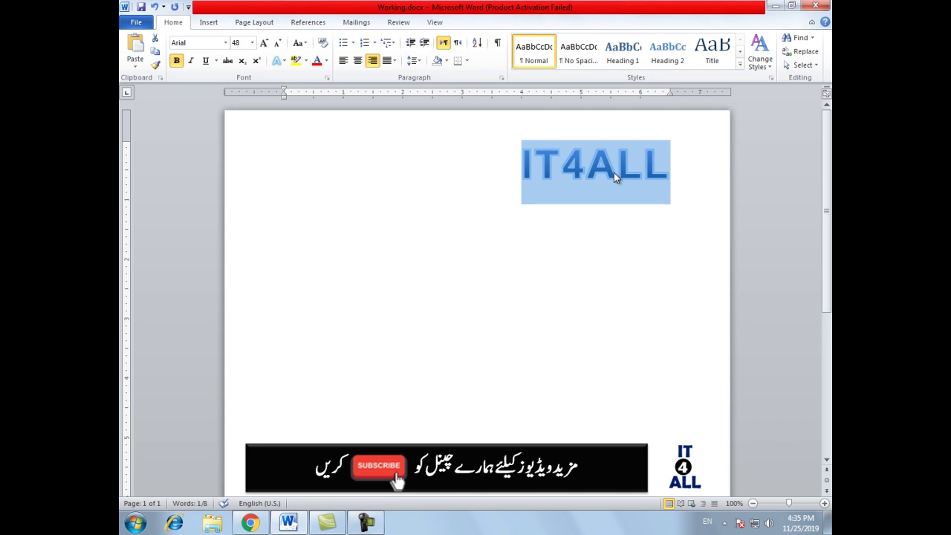
{"action": "left_click", "coordinate": [286, 62]}
{"action": "mouse_move", "coordinate": [301, 215]}
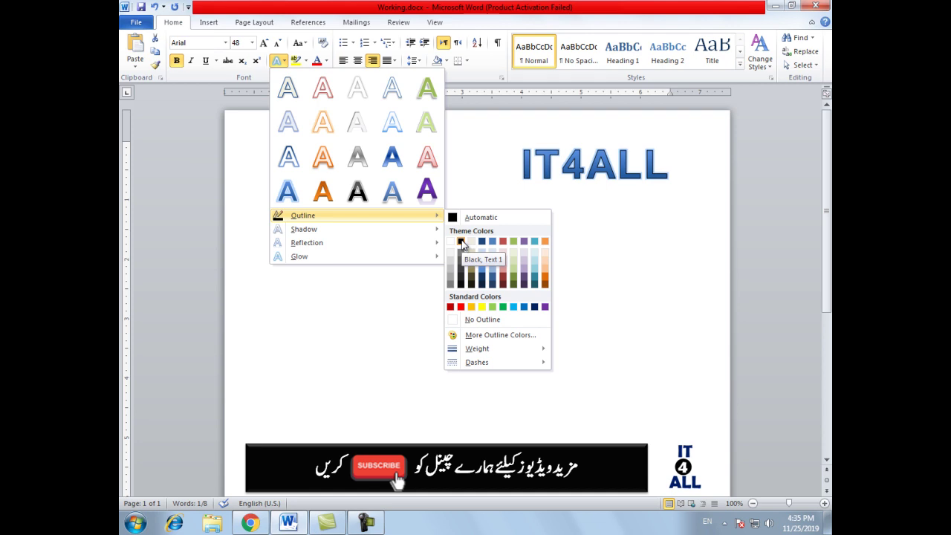
Give IT4ALL a Black, Text 1 outline at 3 pt weight with round-dot dashes
{"action": "left_click", "coordinate": [461, 242]}
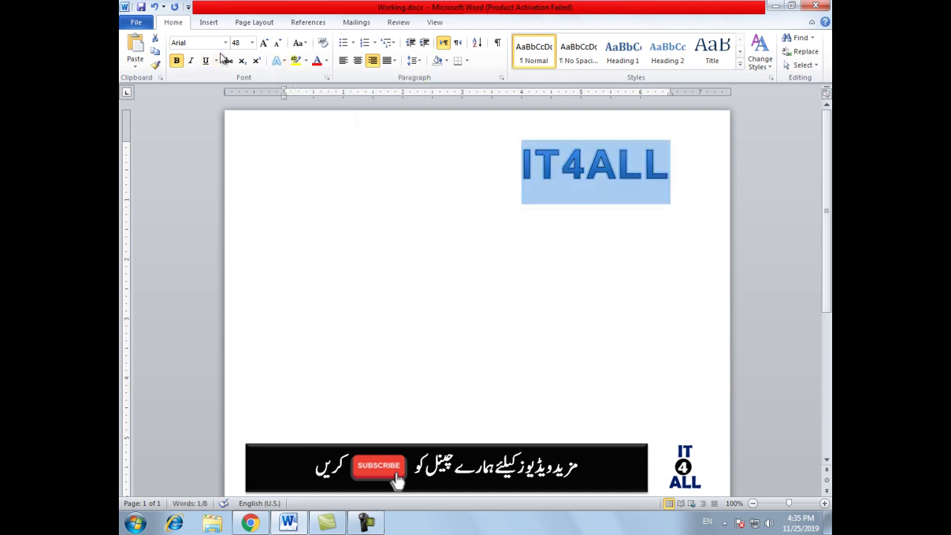
{"action": "left_click", "coordinate": [283, 61]}
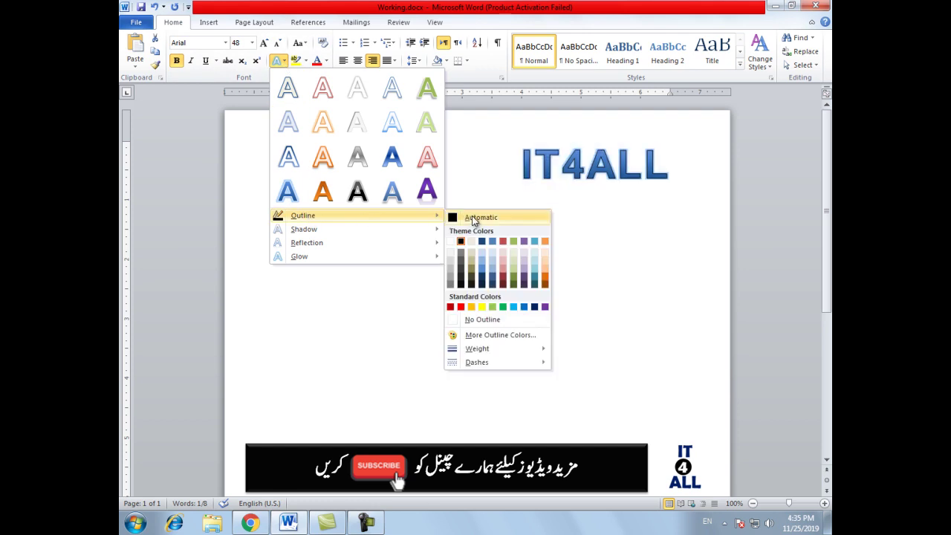
{"action": "mouse_move", "coordinate": [492, 353]}
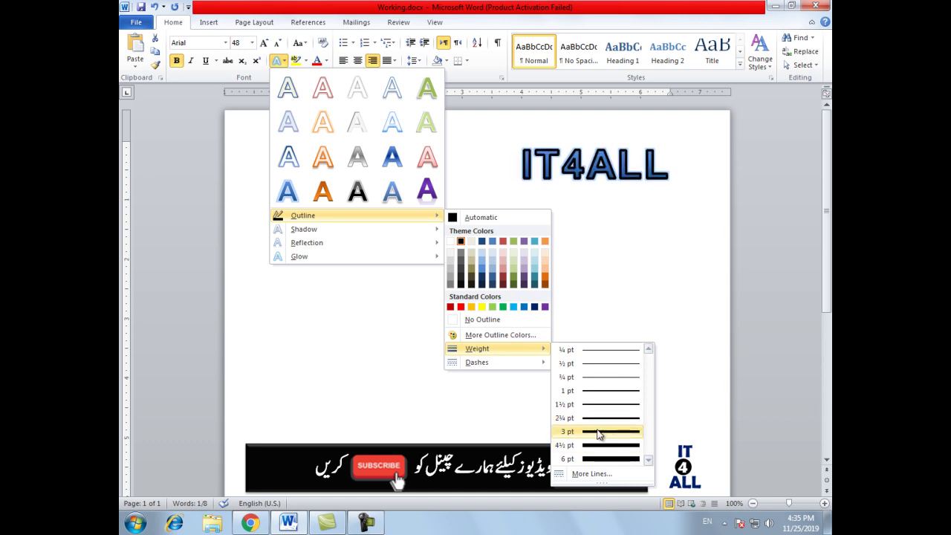
{"action": "left_click", "coordinate": [599, 432]}
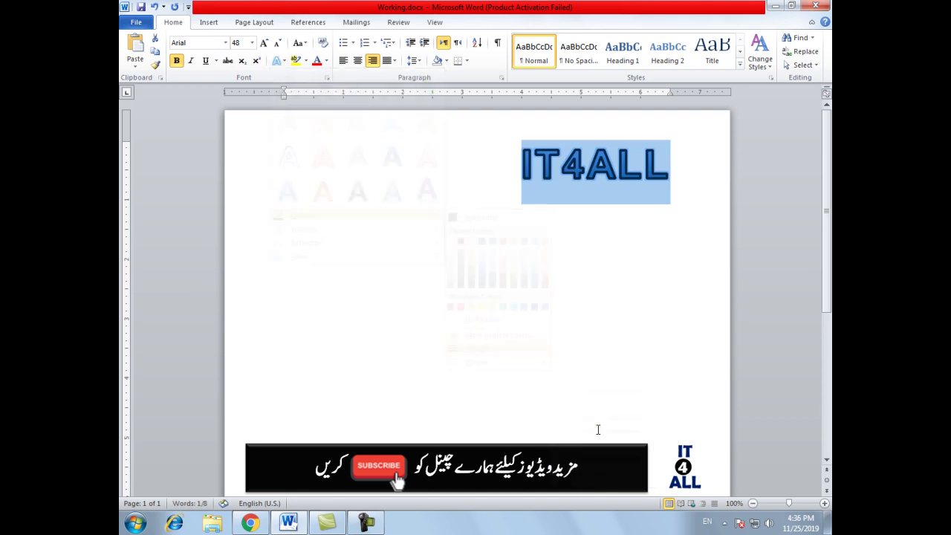
{"action": "left_click", "coordinate": [285, 62]}
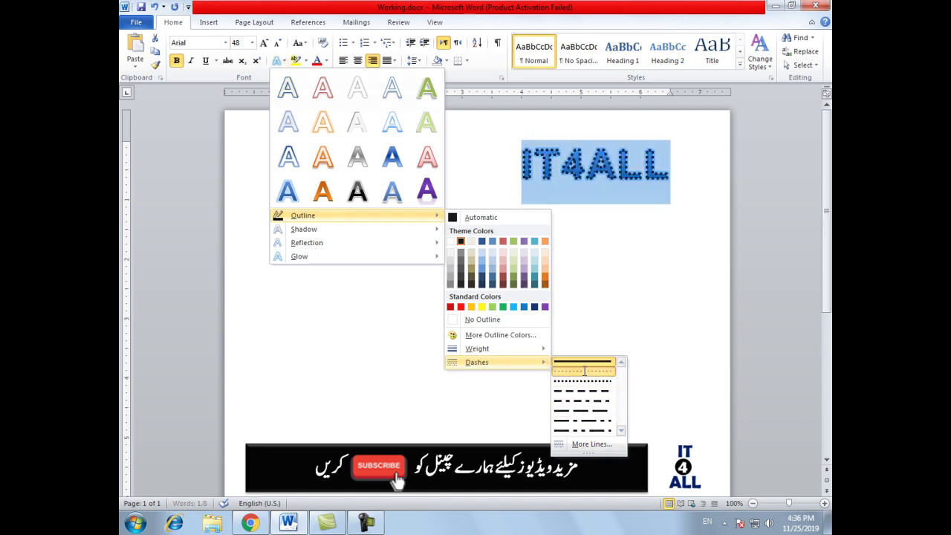
{"action": "left_click", "coordinate": [355, 197]}
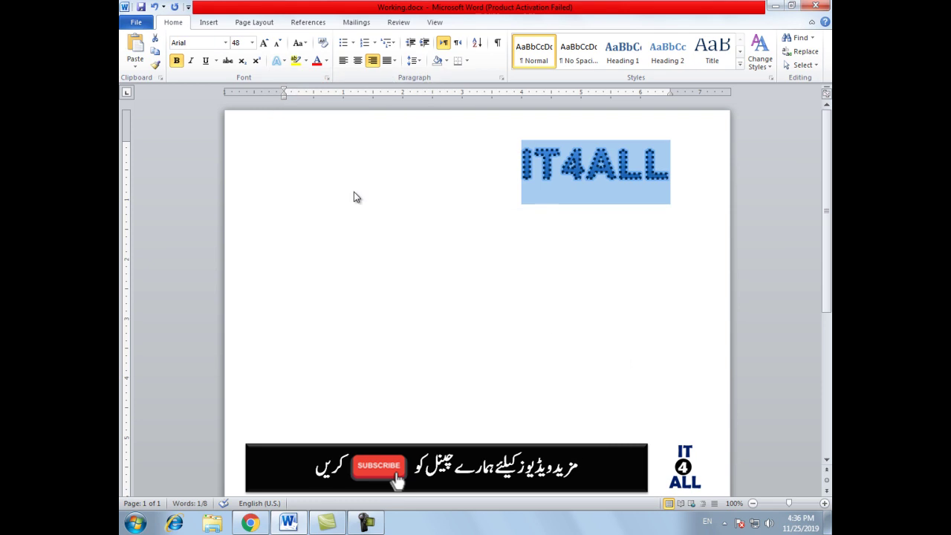
{"action": "left_click", "coordinate": [287, 64]}
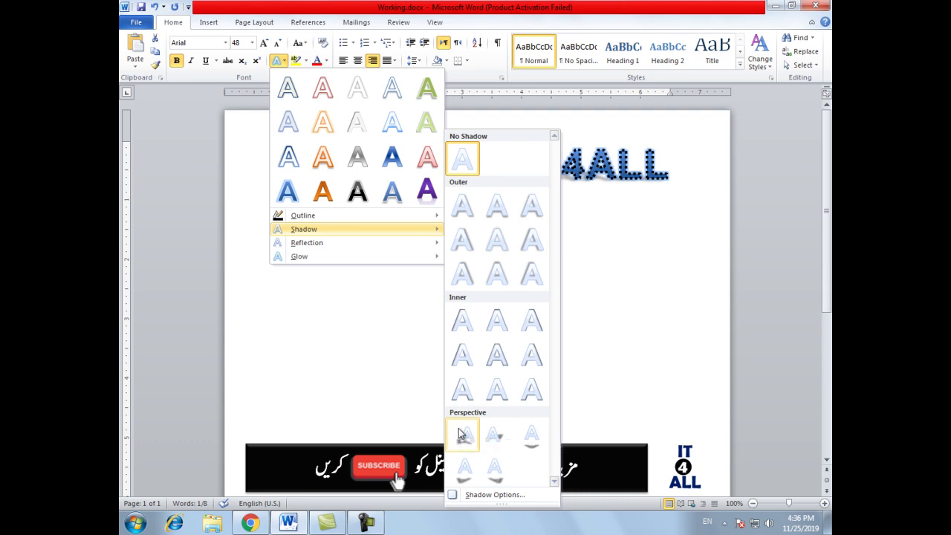
Apply a Perspective shadow to IT4ALL, then reselect the heading
{"action": "left_click", "coordinate": [497, 471]}
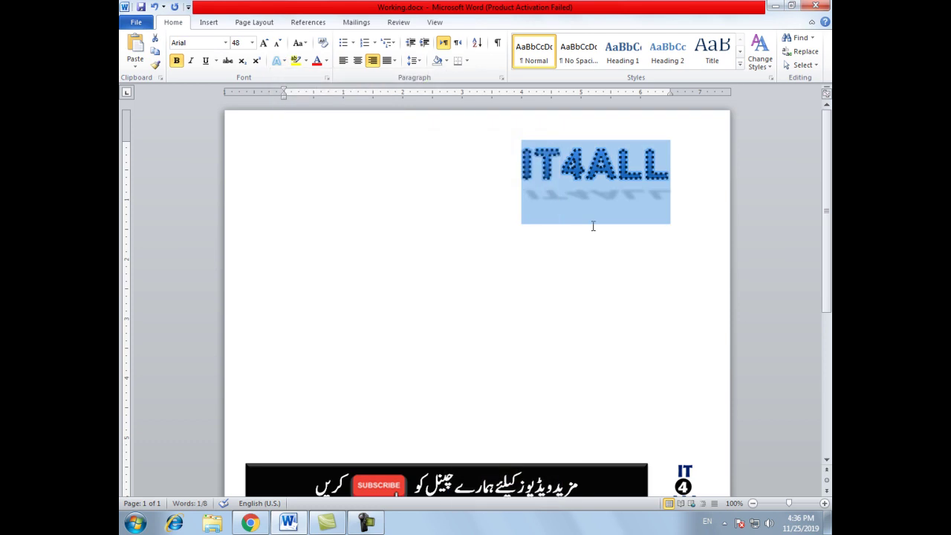
{"action": "left_click", "coordinate": [597, 196]}
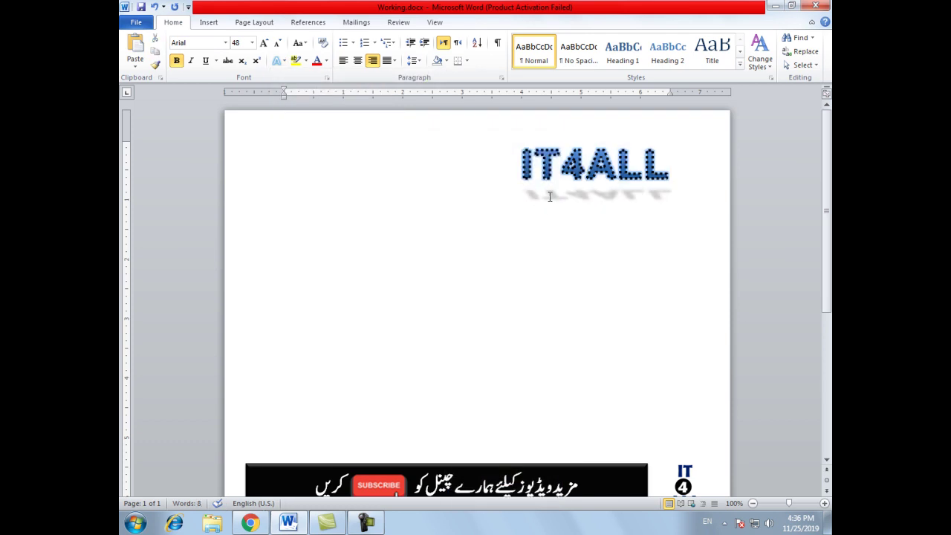
{"action": "left_click_drag", "start_coordinate": [664, 197], "coordinate": [525, 196]}
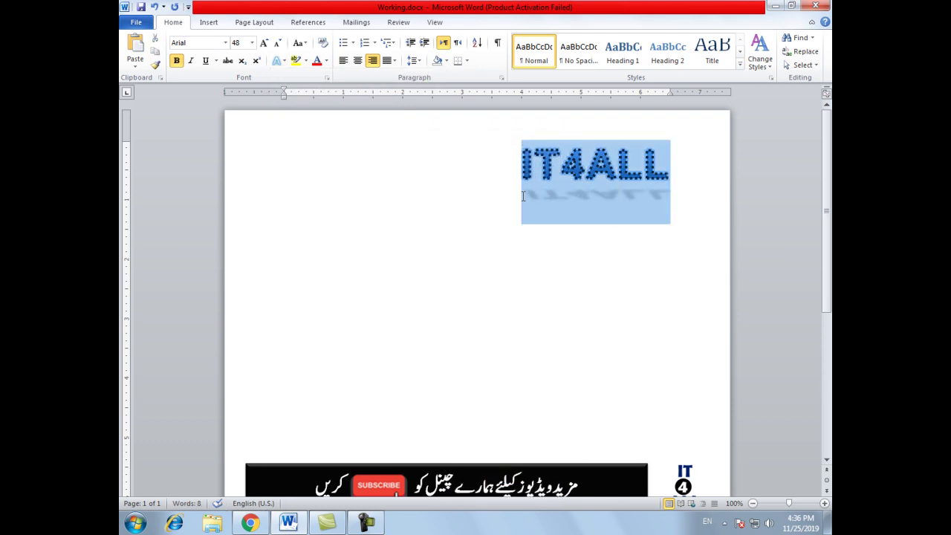
{"action": "left_click", "coordinate": [286, 63]}
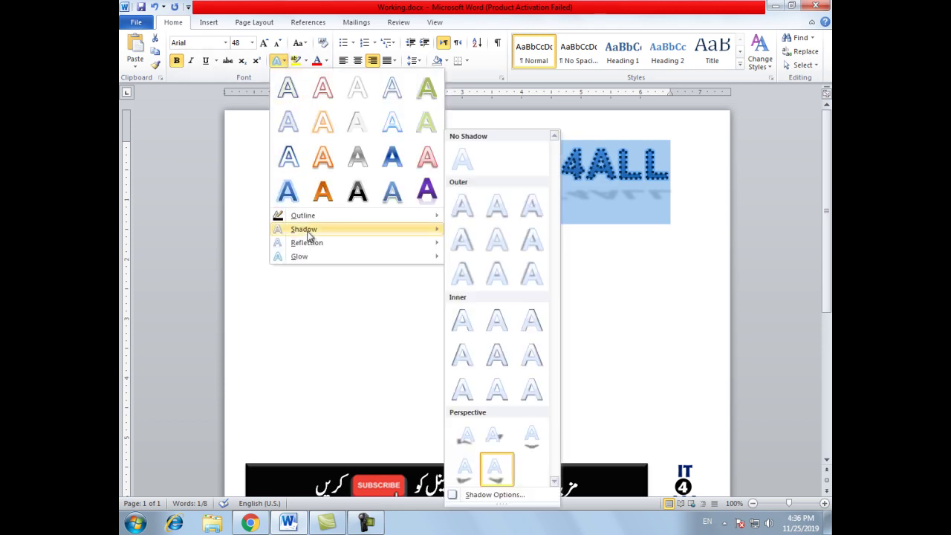
Apply a Full Reflection with 4 pt offset beneath IT4ALL
{"action": "mouse_move", "coordinate": [312, 247]}
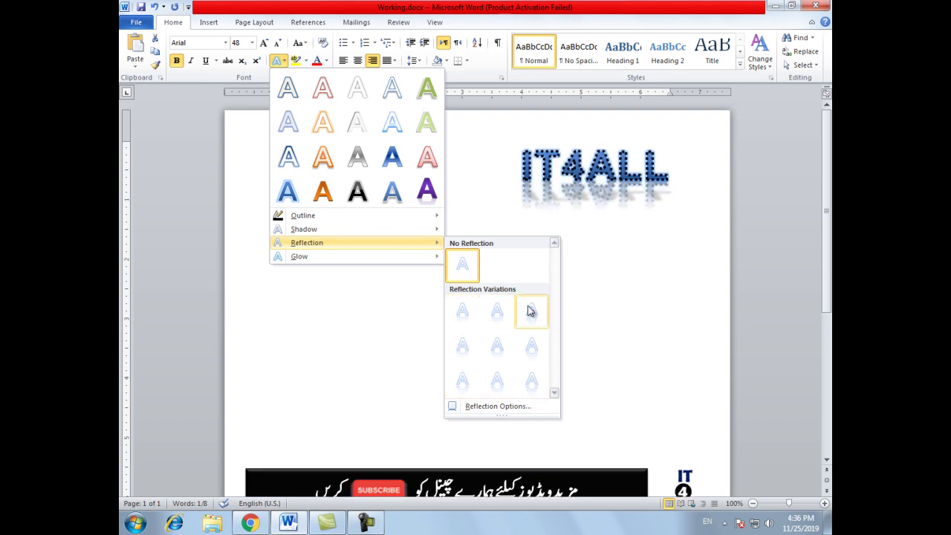
{"action": "left_click", "coordinate": [532, 348]}
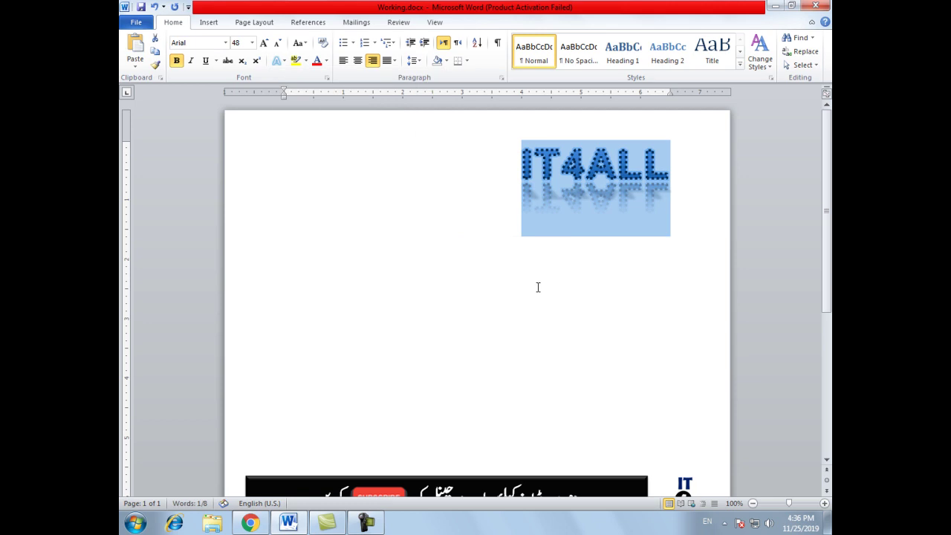
Apply the Olive Green, 18 pt glow, Accent color 3 to IT4ALL
{"action": "left_click", "coordinate": [278, 60]}
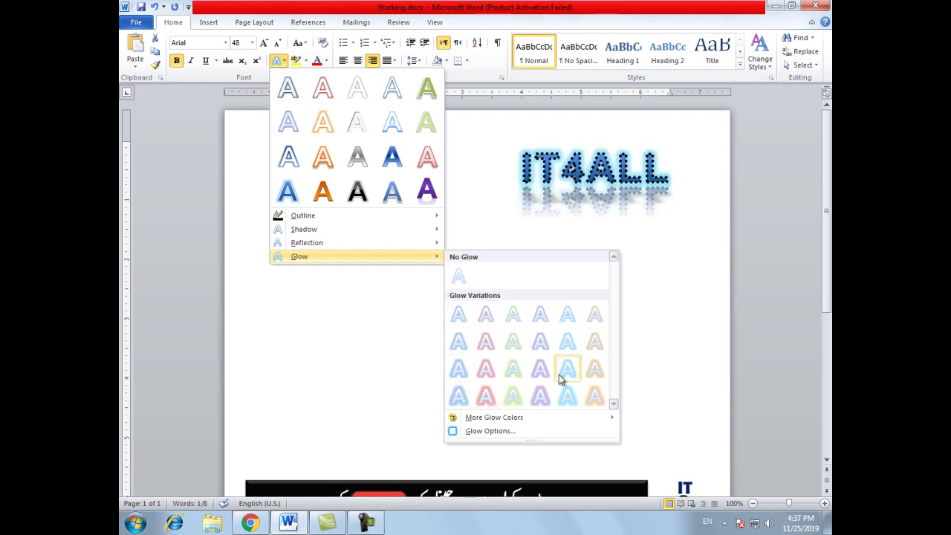
{"action": "left_click", "coordinate": [518, 401]}
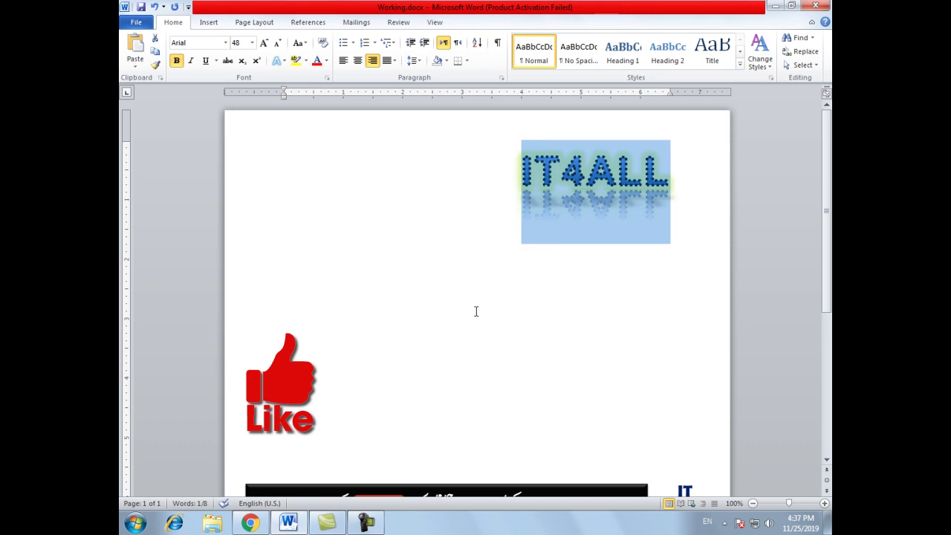
Recolour the IT4ALL outline to Red, Accent 2
{"action": "left_click", "coordinate": [283, 64]}
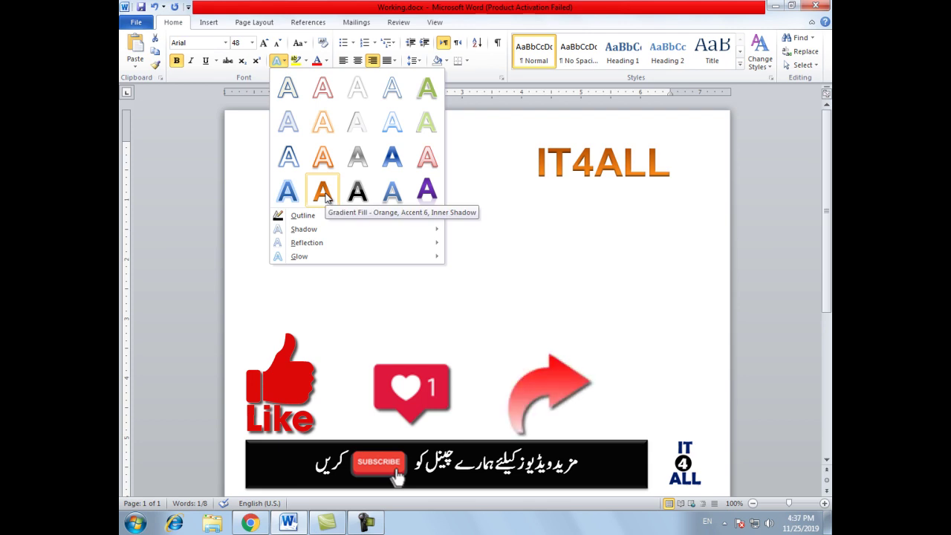
{"action": "mouse_move", "coordinate": [306, 216]}
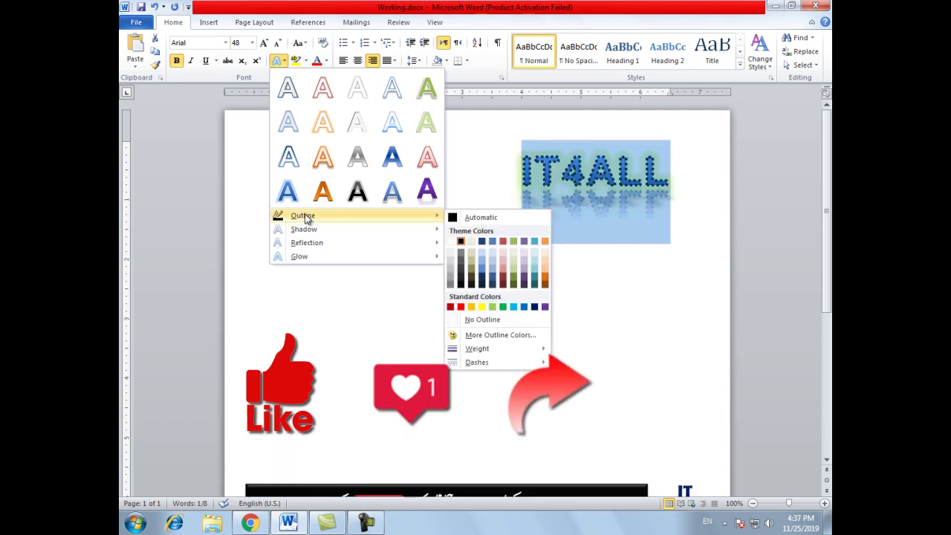
{"action": "left_click", "coordinate": [504, 242]}
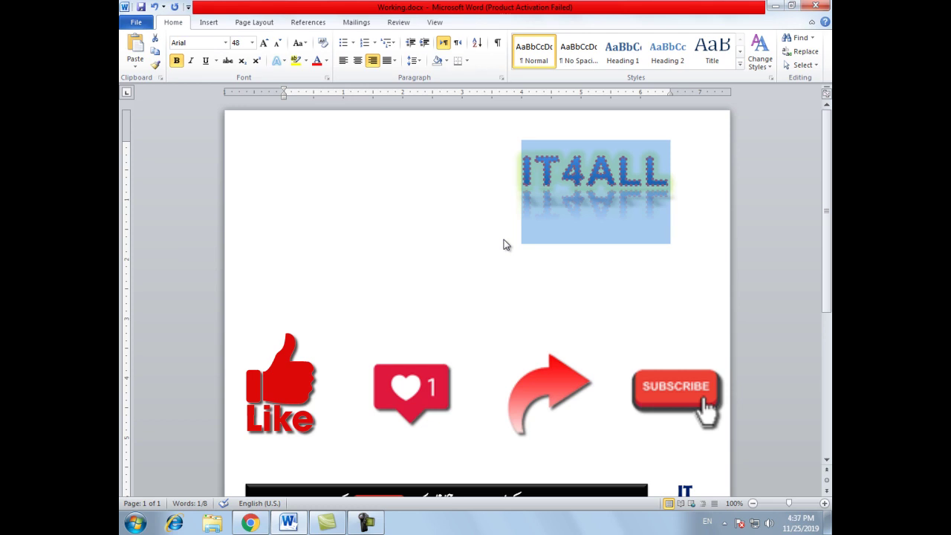